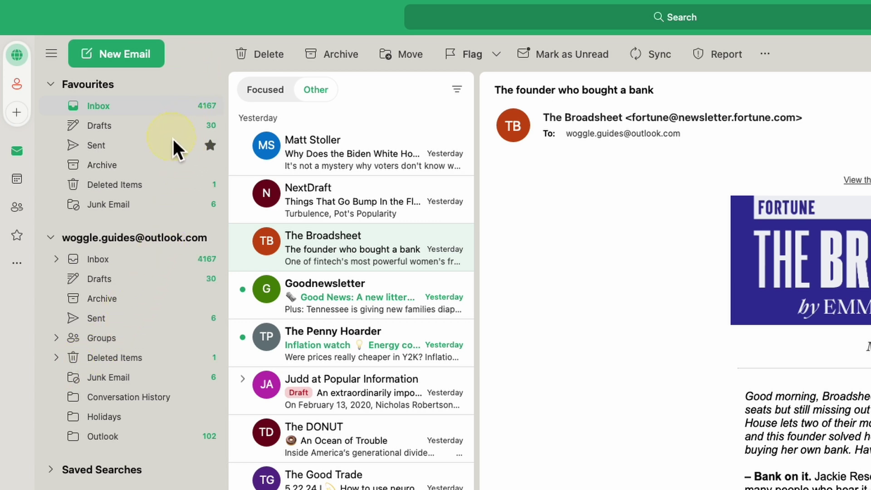
Remove the Sent folder from the Favourites list.
{"action": "right_click", "coordinate": [155, 155]}
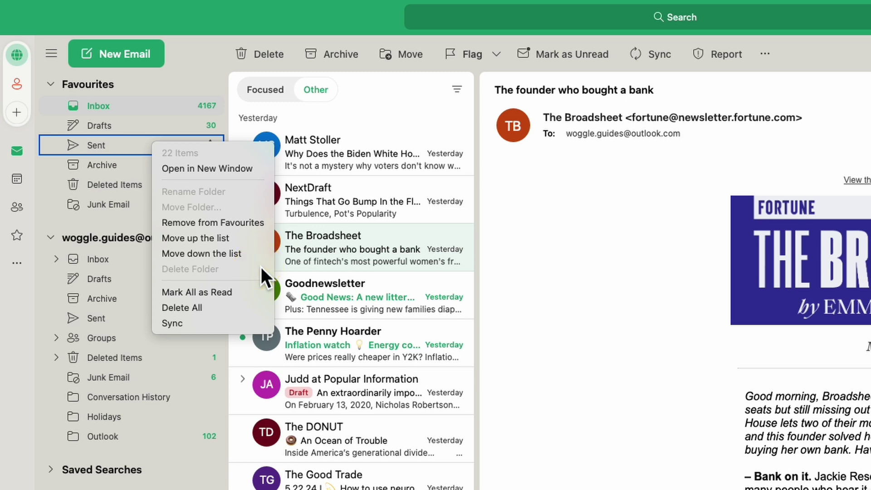
{"action": "left_click", "coordinate": [259, 228]}
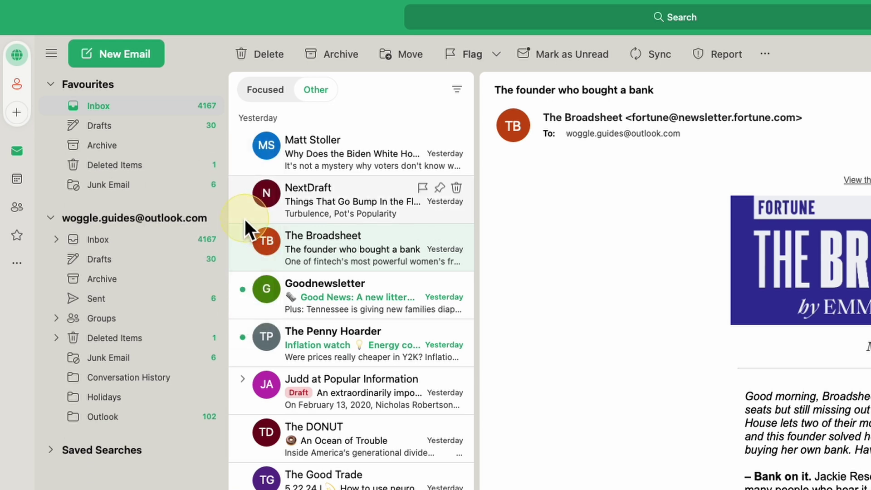
{"action": "mouse_move", "coordinate": [136, 416]}
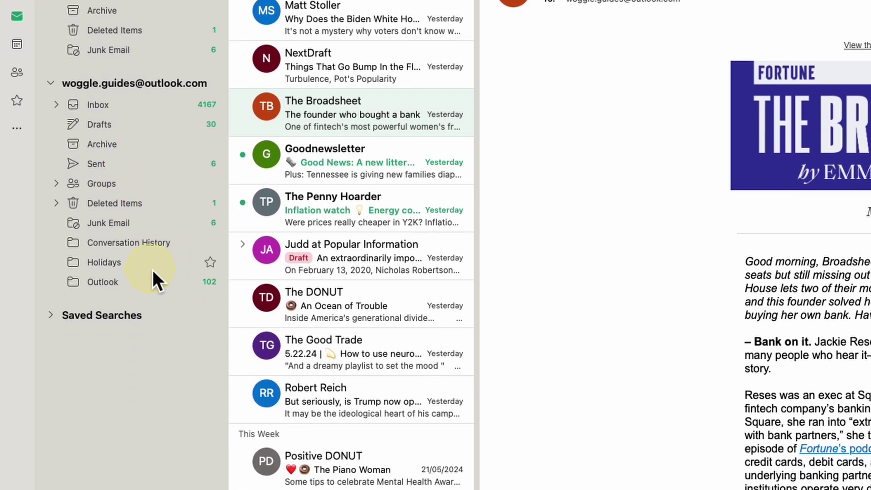
Delete the Holidays folder from the account's folder list.
{"action": "right_click", "coordinate": [153, 270]}
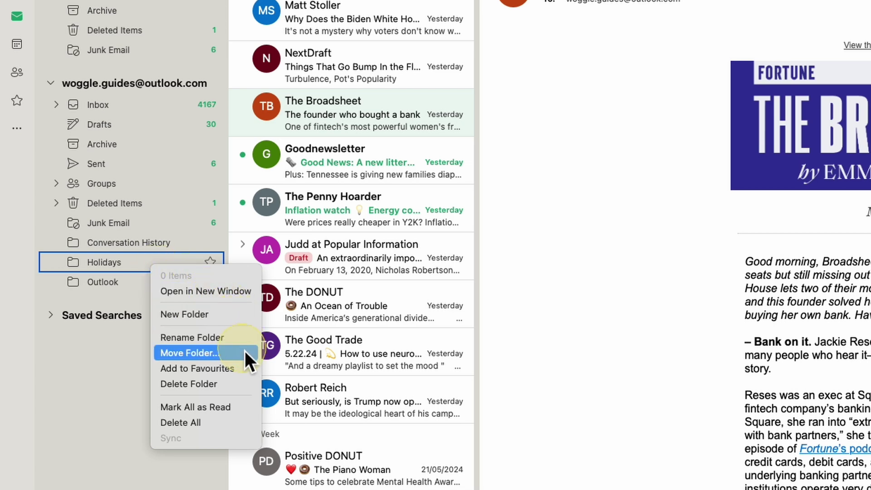
{"action": "left_click", "coordinate": [246, 383]}
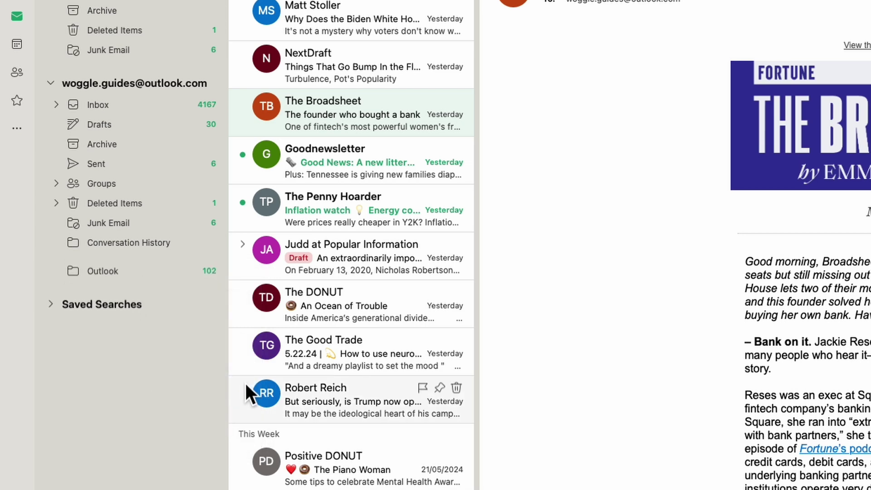